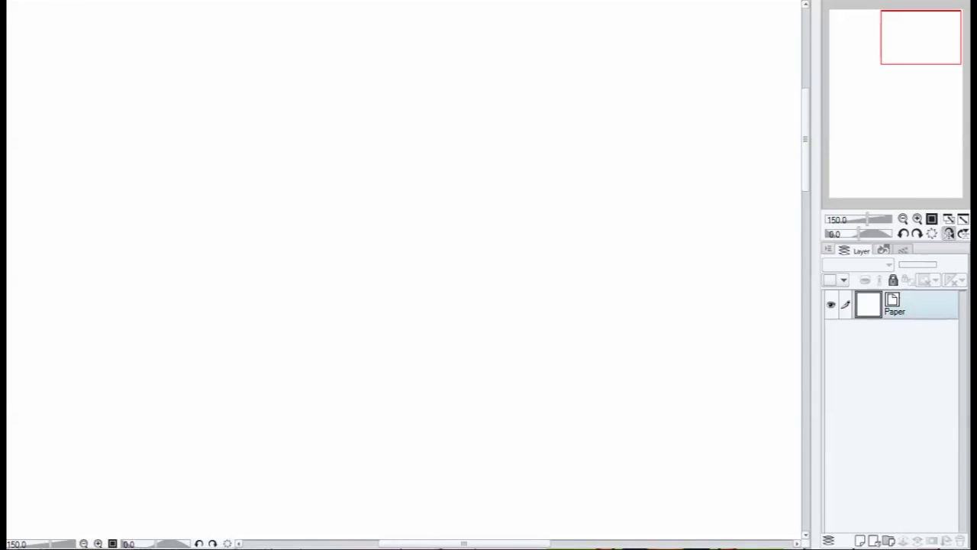
# Check the Paper layer's transparency, then add a new raster Layer 1 above it.
pyautogui.click(832, 304)
pyautogui.click(832, 304)
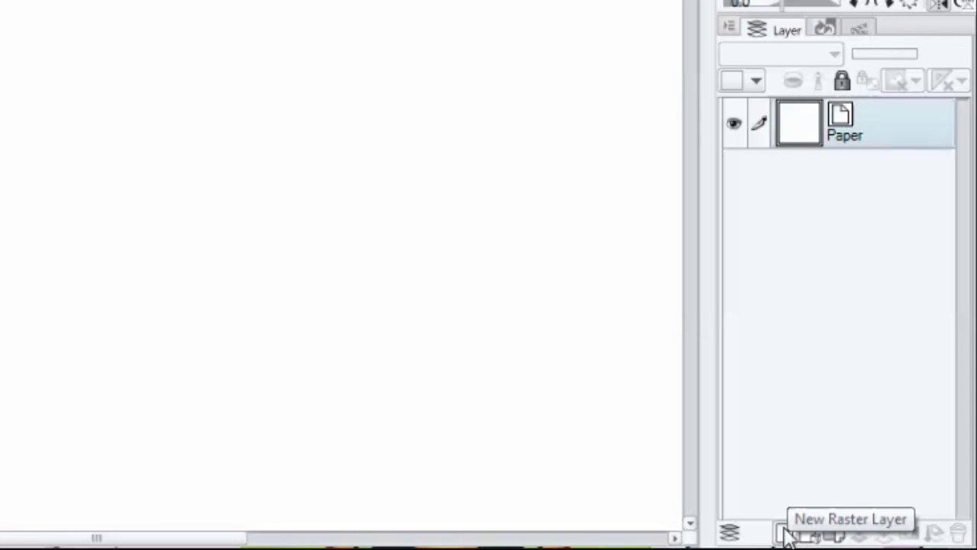
pyautogui.click(785, 534)
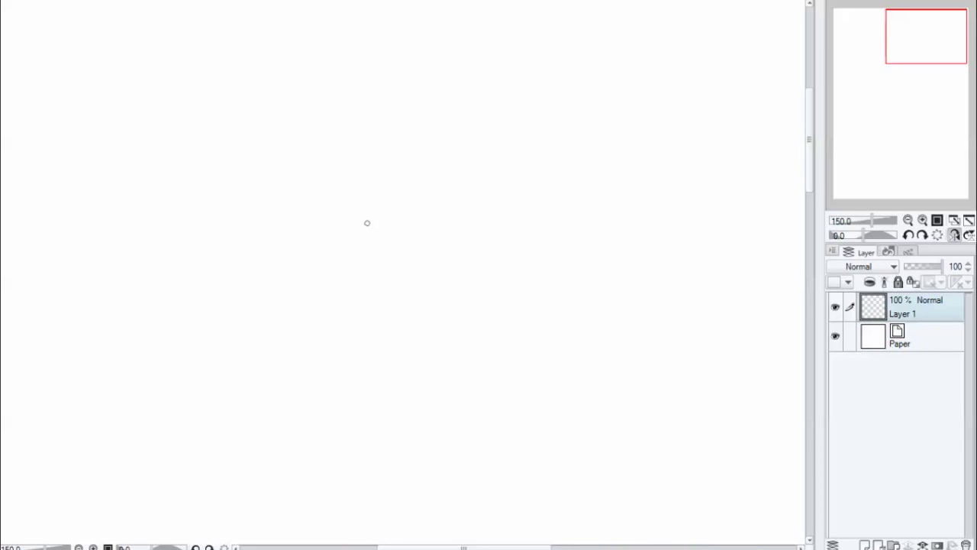
# Sketch the fox's head circle in purple with a centre guideline.
pyautogui.moveTo(466, 171)
pyautogui.mouseDown()
pyautogui.moveTo(440, 349)
pyautogui.moveTo(512, 214)
pyautogui.moveTo(366, 244)
pyautogui.moveTo(461, 355)
pyautogui.mouseUp()
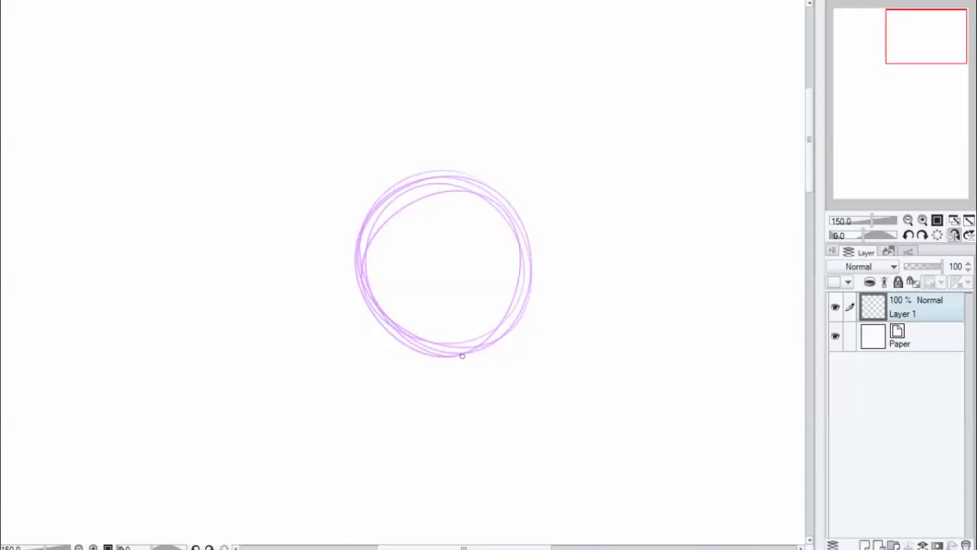
pyautogui.moveTo(408, 236)
pyautogui.mouseDown()
pyautogui.moveTo(434, 201)
pyautogui.moveTo(449, 356)
pyautogui.mouseUp()
pyautogui.moveTo(437, 197)
pyautogui.mouseDown()
pyautogui.moveTo(449, 367)
pyautogui.moveTo(510, 318)
pyautogui.mouseUp()
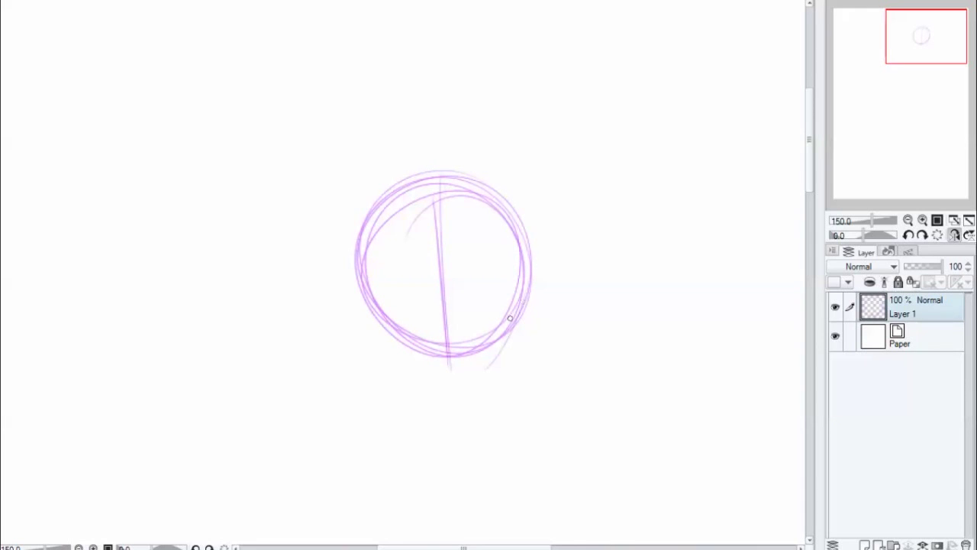
pyautogui.moveTo(525, 260); pyautogui.dragTo(458, 373)
pyautogui.moveTo(527, 238); pyautogui.dragTo(478, 366)
pyautogui.moveTo(527, 277); pyautogui.dragTo(403, 372)
pyautogui.moveTo(359, 272)
pyautogui.mouseDown()
pyautogui.moveTo(362, 345)
pyautogui.moveTo(473, 373)
pyautogui.moveTo(517, 229)
pyautogui.moveTo(451, 374)
pyautogui.mouseUp()
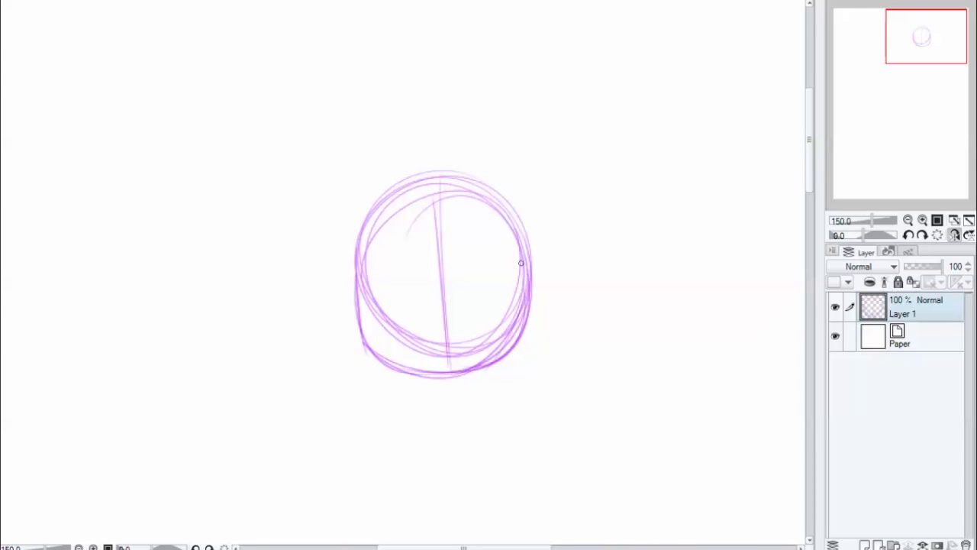
# Add the cheek loop, face guides, eye ovals and both ears.
pyautogui.moveTo(520, 262)
pyautogui.mouseDown()
pyautogui.moveTo(436, 383)
pyautogui.moveTo(370, 241)
pyautogui.mouseUp()
pyautogui.moveTo(403, 195); pyautogui.dragTo(368, 229)
pyautogui.moveTo(501, 245); pyautogui.dragTo(382, 299)
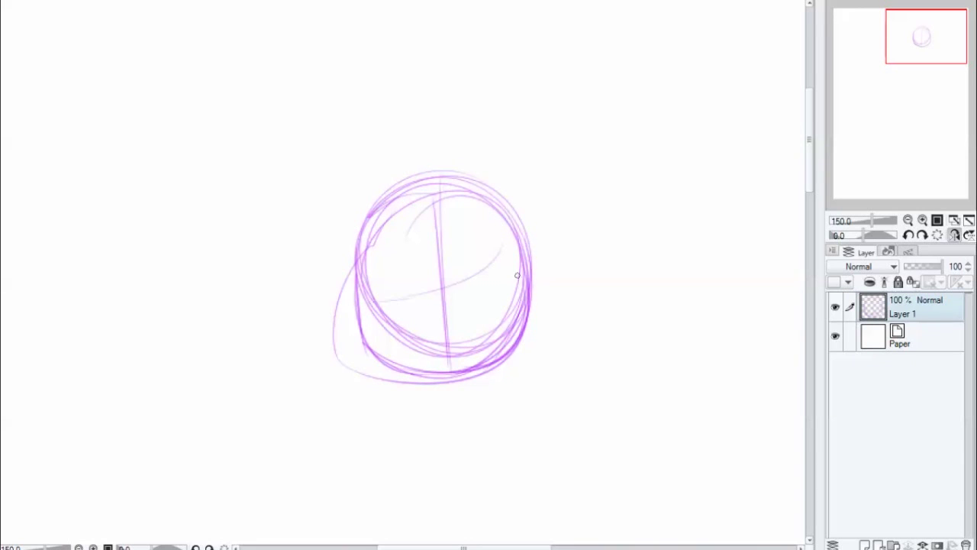
pyautogui.moveTo(517, 275)
pyautogui.mouseDown()
pyautogui.moveTo(362, 303)
pyautogui.moveTo(527, 280)
pyautogui.moveTo(447, 325)
pyautogui.moveTo(469, 294)
pyautogui.mouseUp()
pyautogui.moveTo(458, 191)
pyautogui.mouseDown()
pyautogui.moveTo(555, 163)
pyautogui.moveTo(536, 259)
pyautogui.mouseUp()
pyautogui.moveTo(542, 160)
pyautogui.mouseDown()
pyautogui.moveTo(475, 194)
pyautogui.moveTo(321, 160)
pyautogui.mouseUp()
pyautogui.moveTo(393, 202)
pyautogui.mouseDown()
pyautogui.moveTo(297, 178)
pyautogui.moveTo(355, 268)
pyautogui.mouseUp()
pyautogui.moveTo(308, 190); pyautogui.dragTo(336, 246)
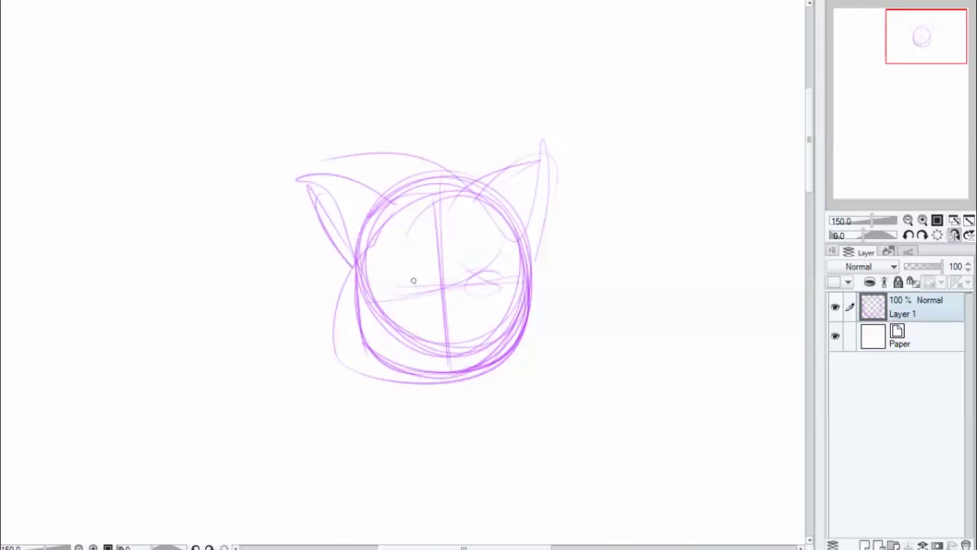
pyautogui.moveTo(414, 280); pyautogui.dragTo(428, 290)
pyautogui.moveTo(461, 254); pyautogui.dragTo(513, 275)
# Rough in the fox's body below the head, with its sides and bottom edge.
pyautogui.moveTo(513, 358)
pyautogui.mouseDown()
pyautogui.moveTo(522, 412)
pyautogui.moveTo(415, 464)
pyautogui.mouseUp()
pyautogui.moveTo(497, 329); pyautogui.dragTo(399, 456)
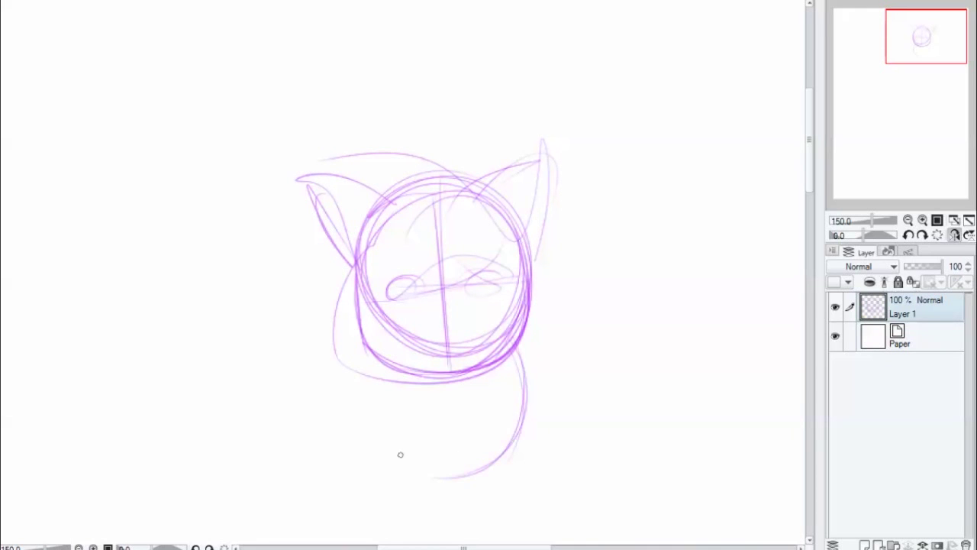
pyautogui.moveTo(498, 353); pyautogui.dragTo(393, 458)
pyautogui.moveTo(355, 325); pyautogui.dragTo(334, 416)
pyautogui.moveTo(342, 355); pyautogui.dragTo(335, 439)
pyautogui.moveTo(489, 434); pyautogui.dragTo(389, 455)
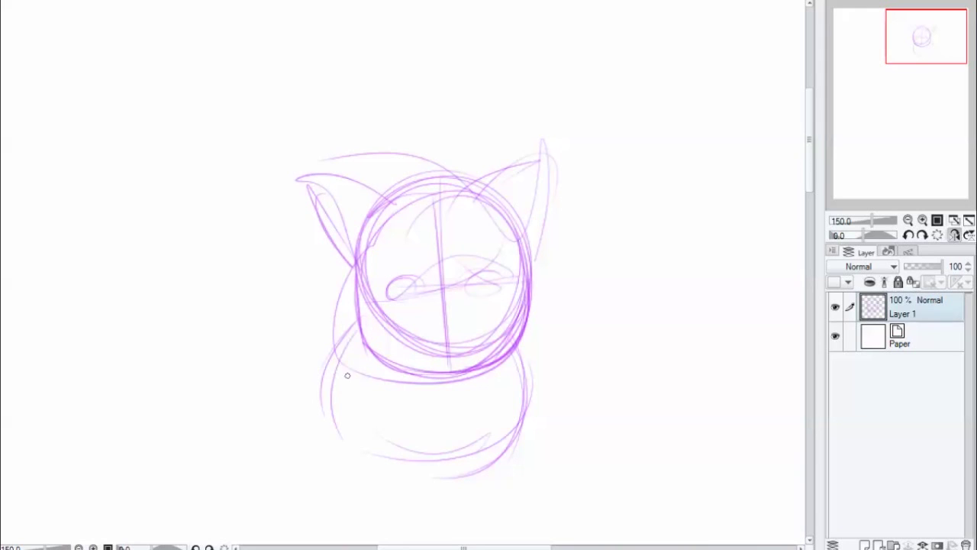
pyautogui.moveTo(359, 256); pyautogui.dragTo(391, 389)
pyautogui.moveTo(356, 314); pyautogui.dragTo(336, 441)
pyautogui.moveTo(519, 432); pyautogui.dragTo(343, 451)
pyautogui.moveTo(351, 376); pyautogui.dragTo(313, 455)
# Sketch the curled tail at the lower left and join it to the body.
pyautogui.moveTo(352, 298)
pyautogui.mouseDown()
pyautogui.moveTo(226, 439)
pyautogui.moveTo(234, 401)
pyautogui.mouseUp()
pyautogui.moveTo(234, 408); pyautogui.dragTo(416, 458)
pyautogui.moveTo(352, 302); pyautogui.dragTo(314, 464)
pyautogui.moveTo(267, 408); pyautogui.dragTo(229, 479)
pyautogui.moveTo(294, 416); pyautogui.dragTo(195, 441)
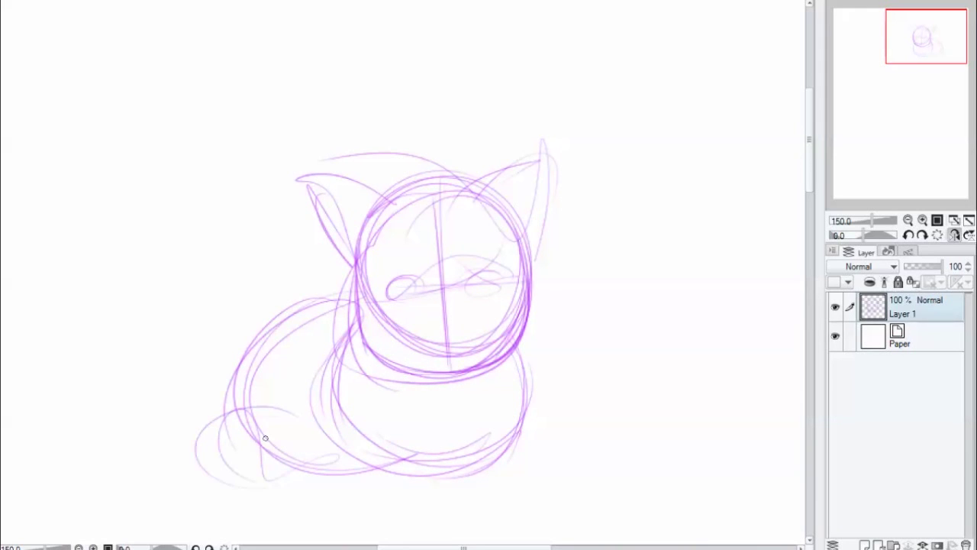
pyautogui.moveTo(267, 479); pyautogui.dragTo(175, 432)
pyautogui.moveTo(268, 440)
pyautogui.mouseDown()
pyautogui.moveTo(185, 361)
pyautogui.moveTo(319, 390)
pyautogui.mouseUp()
pyautogui.moveTo(255, 332)
pyautogui.mouseDown()
pyautogui.moveTo(200, 461)
pyautogui.moveTo(342, 433)
pyautogui.mouseUp()
pyautogui.moveTo(364, 375); pyautogui.dragTo(282, 470)
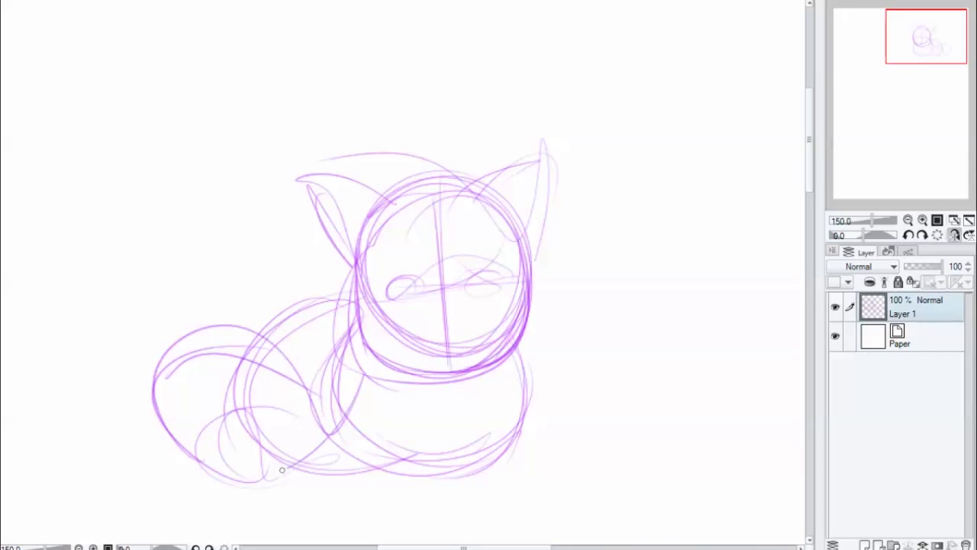
pyautogui.moveTo(156, 406)
pyautogui.mouseDown()
pyautogui.moveTo(348, 412)
pyautogui.moveTo(283, 367)
pyautogui.mouseUp()
pyautogui.moveTo(370, 368)
pyautogui.mouseDown()
pyautogui.moveTo(332, 433)
pyautogui.moveTo(424, 489)
pyautogui.mouseUp()
# Add the belly line, paws and nose, then erase the head's upper right and right ear.
pyautogui.moveTo(359, 458); pyautogui.dragTo(416, 462)
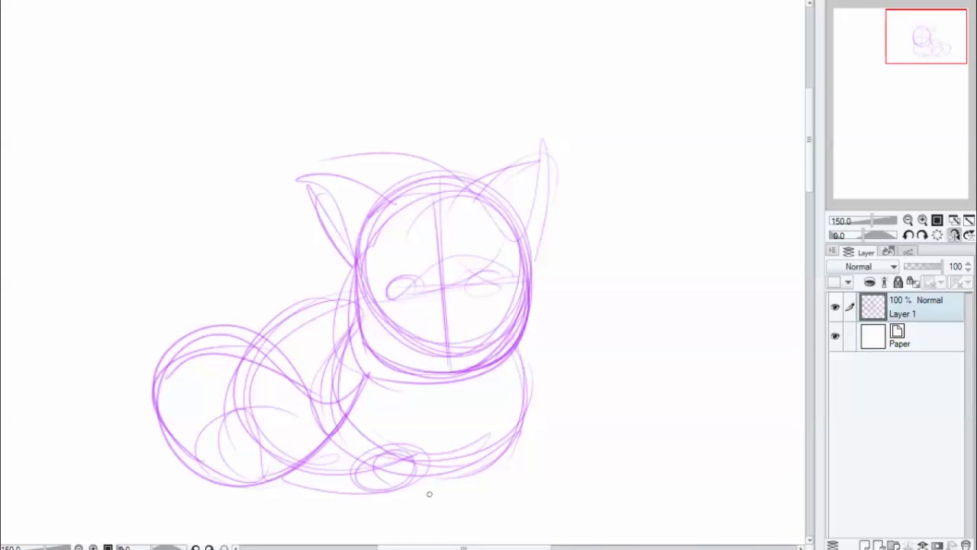
pyautogui.moveTo(489, 451); pyautogui.dragTo(471, 469)
pyautogui.moveTo(527, 358)
pyautogui.mouseDown()
pyautogui.moveTo(465, 492)
pyautogui.moveTo(394, 468)
pyautogui.mouseUp()
pyautogui.moveTo(339, 453); pyautogui.dragTo(330, 474)
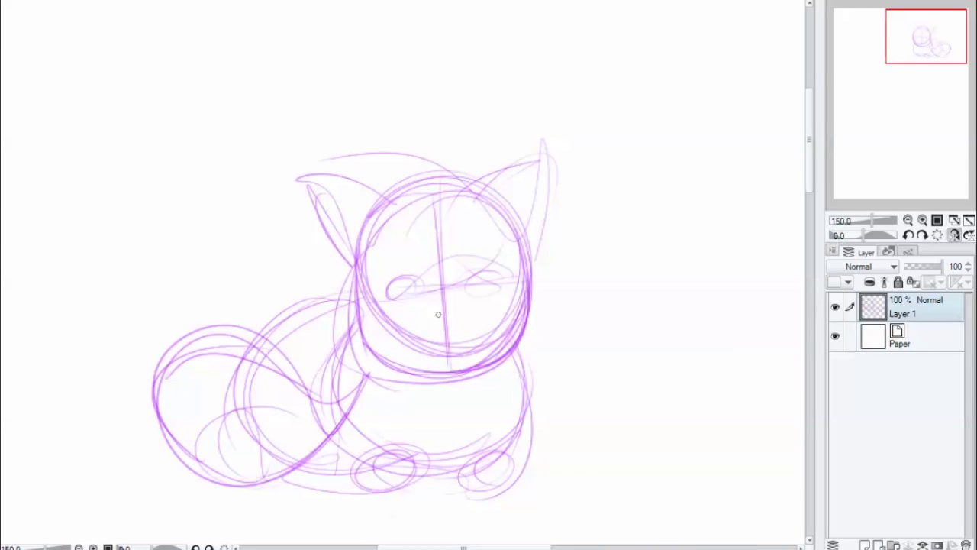
pyautogui.moveTo(431, 309); pyautogui.dragTo(444, 311)
pyautogui.press('e')
pyautogui.moveTo(497, 229)
pyautogui.mouseDown()
pyautogui.moveTo(570, 306)
pyautogui.moveTo(469, 207)
pyautogui.moveTo(471, 118)
pyautogui.moveTo(423, 171)
pyautogui.moveTo(562, 377)
pyautogui.moveTo(417, 323)
pyautogui.moveTo(456, 412)
pyautogui.moveTo(146, 303)
pyautogui.moveTo(341, 490)
pyautogui.moveTo(129, 410)
pyautogui.moveTo(195, 482)
pyautogui.mouseUp()
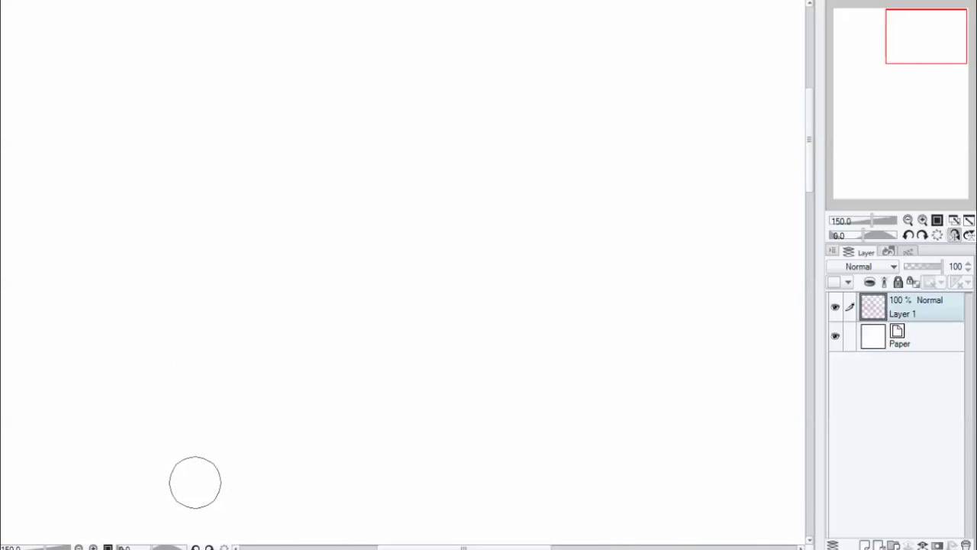
# Return to the pen and add a new empty Layer 2 above the sketch.
pyautogui.press('p')
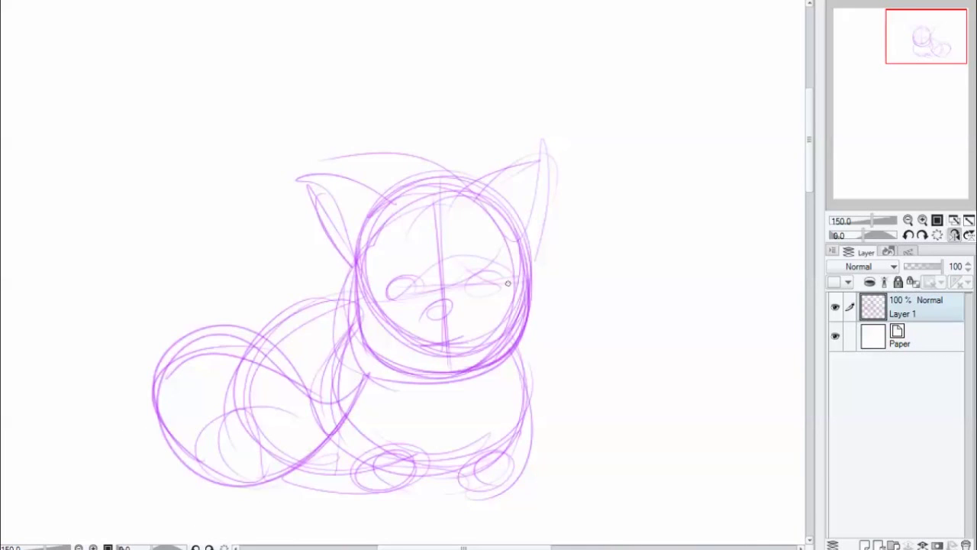
pyautogui.hotkey('ctrl', 'shift', 'n')
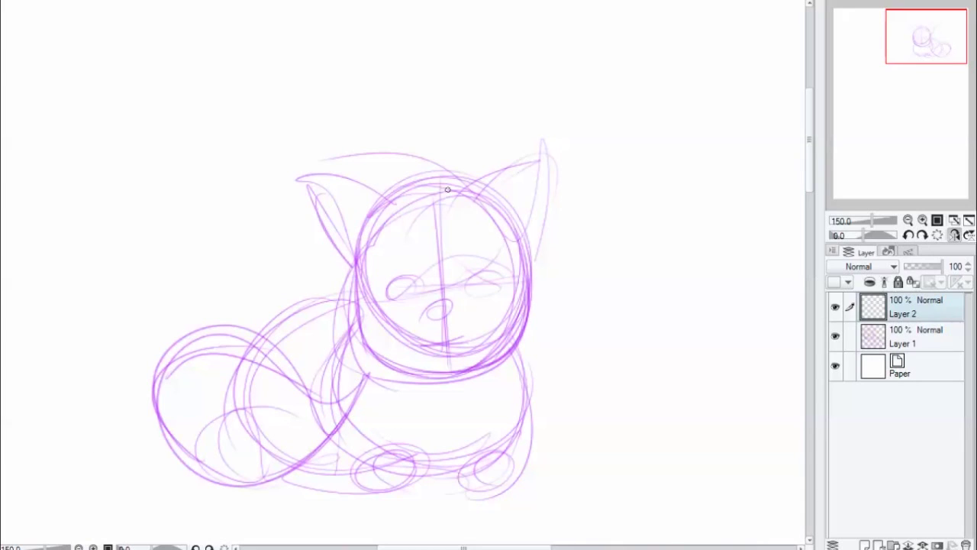
# Trace clean green head and ear lines on Layer 2, erase the green tail strokes, and select Layer 1.
pyautogui.moveTo(473, 187)
pyautogui.mouseDown()
pyautogui.moveTo(427, 236)
pyautogui.moveTo(451, 197)
pyautogui.moveTo(412, 334)
pyautogui.moveTo(514, 306)
pyautogui.moveTo(368, 217)
pyautogui.moveTo(356, 321)
pyautogui.moveTo(450, 385)
pyautogui.moveTo(527, 347)
pyautogui.moveTo(428, 368)
pyautogui.moveTo(359, 347)
pyautogui.mouseUp()
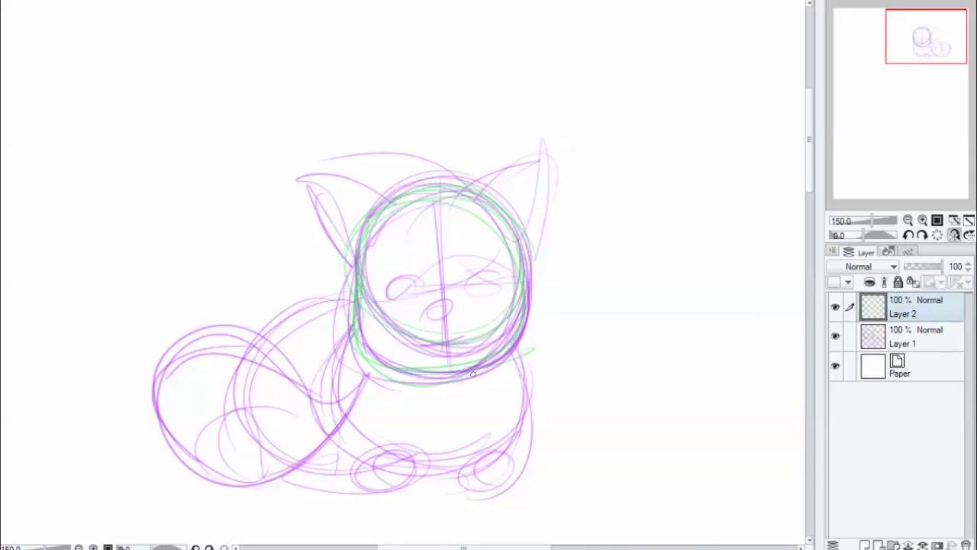
pyautogui.moveTo(535, 264); pyautogui.dragTo(534, 336)
pyautogui.moveTo(497, 175)
pyautogui.mouseDown()
pyautogui.moveTo(558, 149)
pyautogui.moveTo(534, 256)
pyautogui.mouseUp()
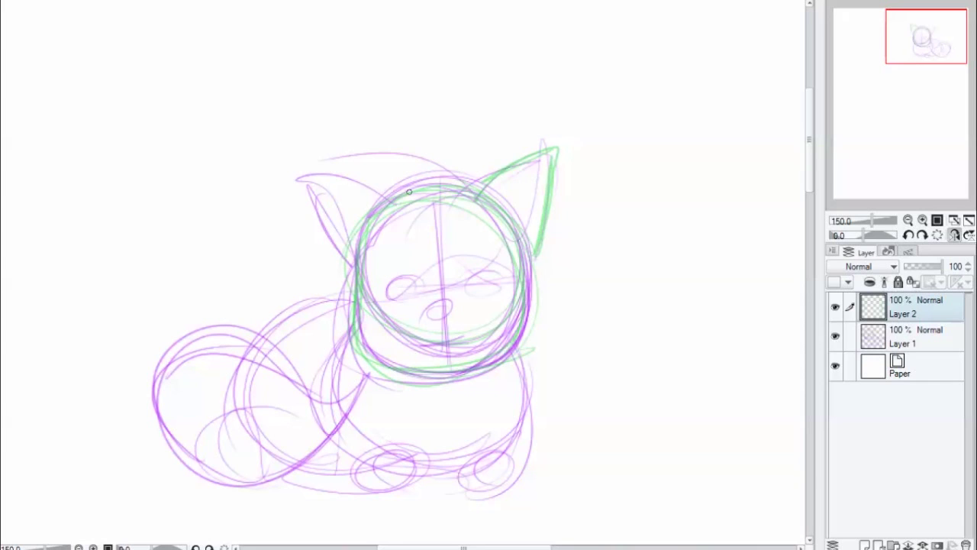
pyautogui.moveTo(382, 194)
pyautogui.mouseDown()
pyautogui.moveTo(306, 178)
pyautogui.moveTo(342, 276)
pyautogui.moveTo(345, 316)
pyautogui.moveTo(500, 220)
pyautogui.moveTo(553, 320)
pyautogui.moveTo(477, 374)
pyautogui.moveTo(368, 376)
pyautogui.mouseUp()
pyautogui.moveTo(347, 282)
pyautogui.mouseDown()
pyautogui.moveTo(335, 329)
pyautogui.moveTo(397, 378)
pyautogui.moveTo(453, 175)
pyautogui.mouseUp()
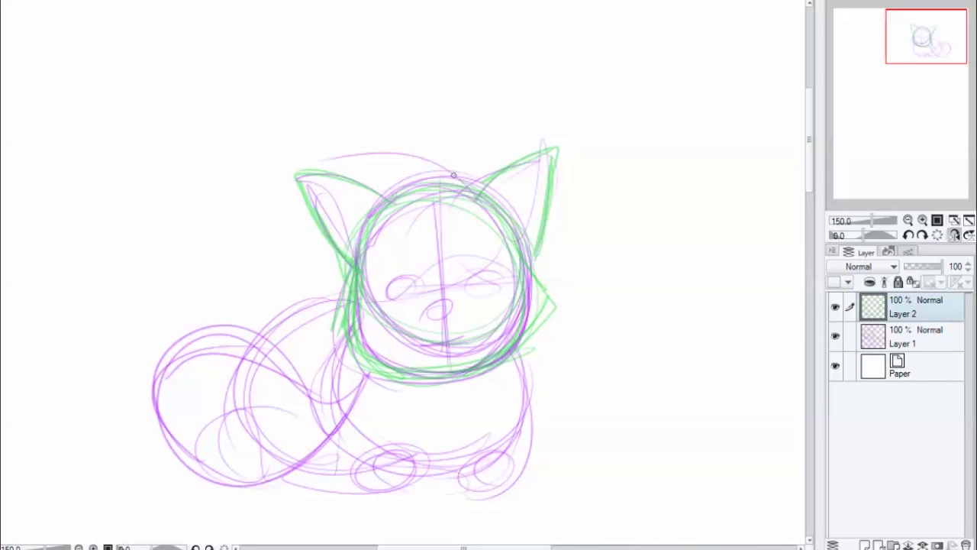
pyautogui.moveTo(488, 215)
pyautogui.mouseDown()
pyautogui.moveTo(481, 187)
pyautogui.moveTo(519, 216)
pyautogui.moveTo(360, 199)
pyautogui.moveTo(320, 178)
pyautogui.moveTo(346, 216)
pyautogui.mouseUp()
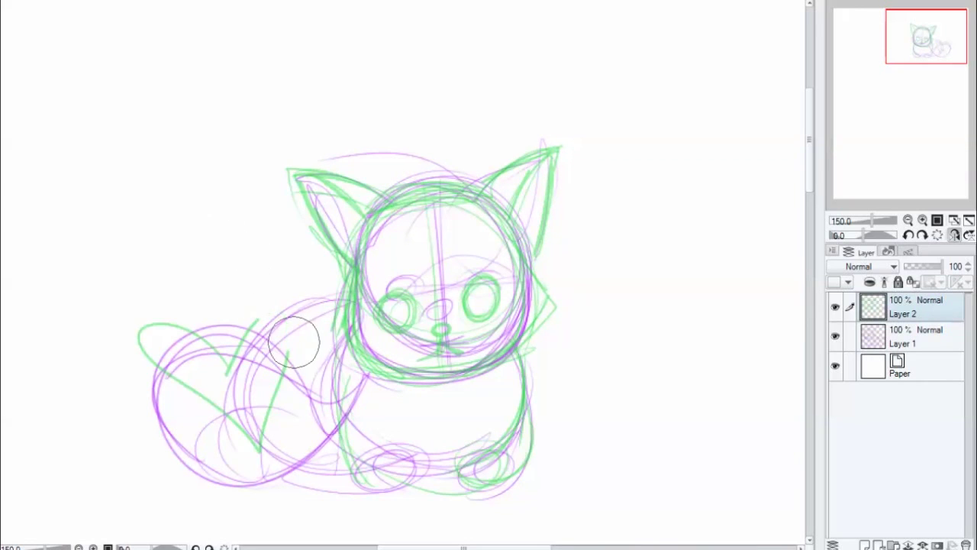
pyautogui.moveTo(272, 359)
pyautogui.mouseDown()
pyautogui.moveTo(251, 386)
pyautogui.moveTo(140, 319)
pyautogui.moveTo(218, 415)
pyautogui.moveTo(211, 435)
pyautogui.mouseUp()
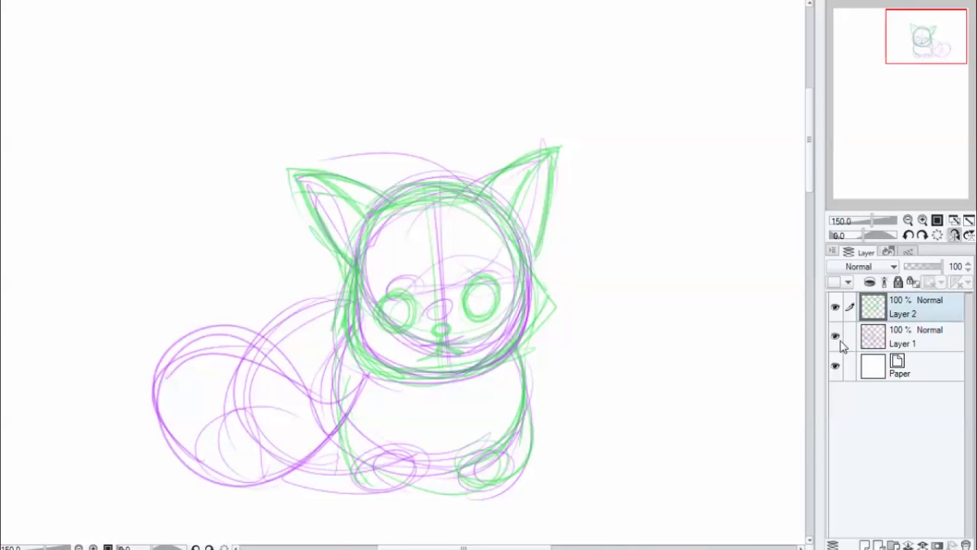
pyautogui.click(874, 340)
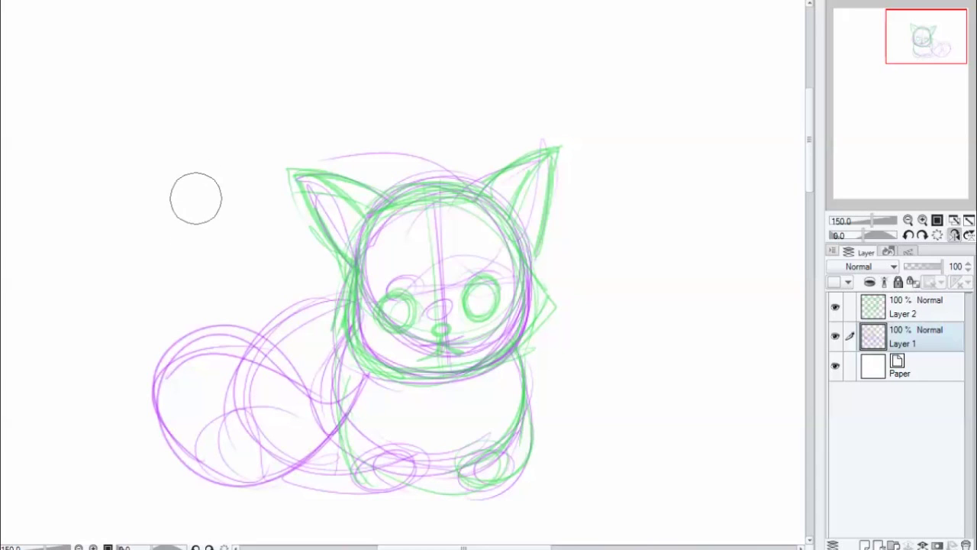
# Erase the purple sketch strokes around the fox's eyes on Layer 1.
pyautogui.moveTo(496, 289)
pyautogui.mouseDown()
pyautogui.moveTo(521, 319)
pyautogui.moveTo(466, 328)
pyautogui.moveTo(413, 293)
pyautogui.moveTo(436, 317)
pyautogui.moveTo(385, 284)
pyautogui.moveTo(382, 236)
pyautogui.moveTo(430, 218)
pyautogui.moveTo(417, 244)
pyautogui.moveTo(509, 281)
pyautogui.moveTo(499, 186)
pyautogui.moveTo(328, 204)
pyautogui.moveTo(369, 277)
pyautogui.moveTo(365, 338)
pyautogui.moveTo(473, 356)
pyautogui.moveTo(519, 269)
pyautogui.moveTo(538, 183)
pyautogui.moveTo(475, 192)
pyautogui.mouseUp()
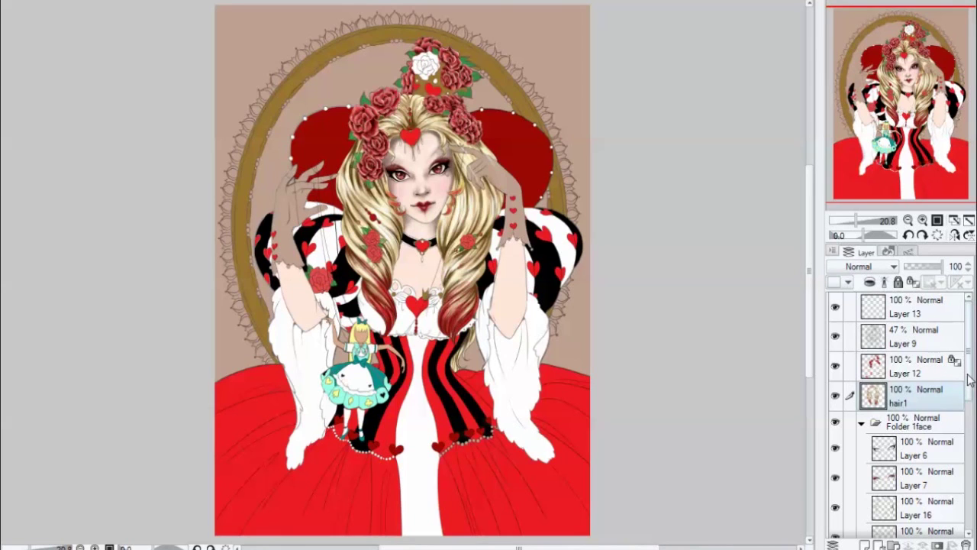
# Toggle Layer 15's beige background and Layer 2's coloured figure off and back on.
pyautogui.moveTo(968, 380); pyautogui.dragTo(972, 521)
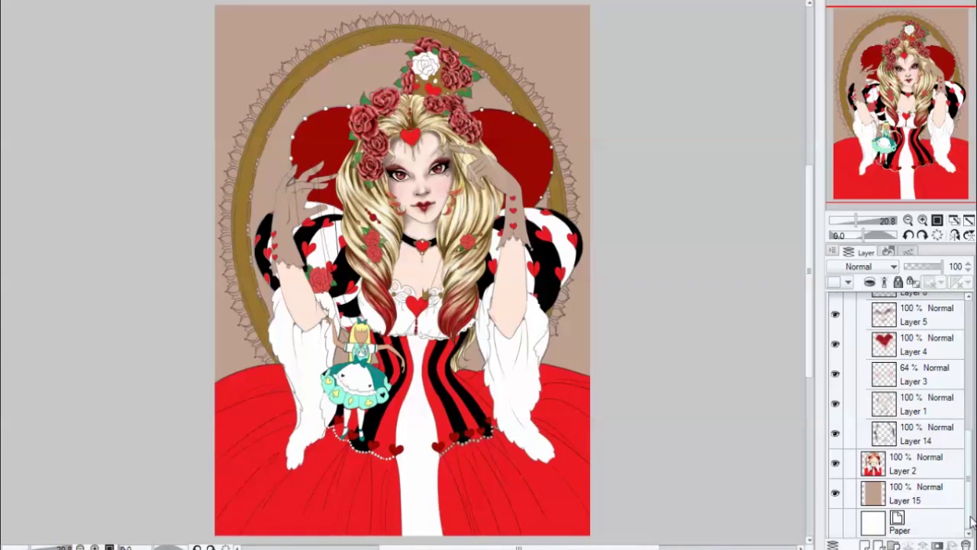
pyautogui.click(837, 494)
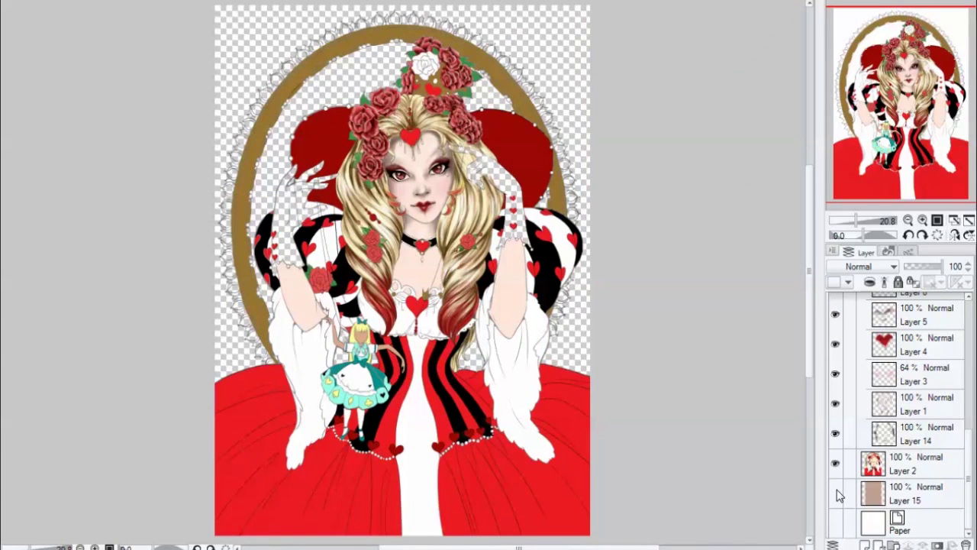
pyautogui.click(836, 494)
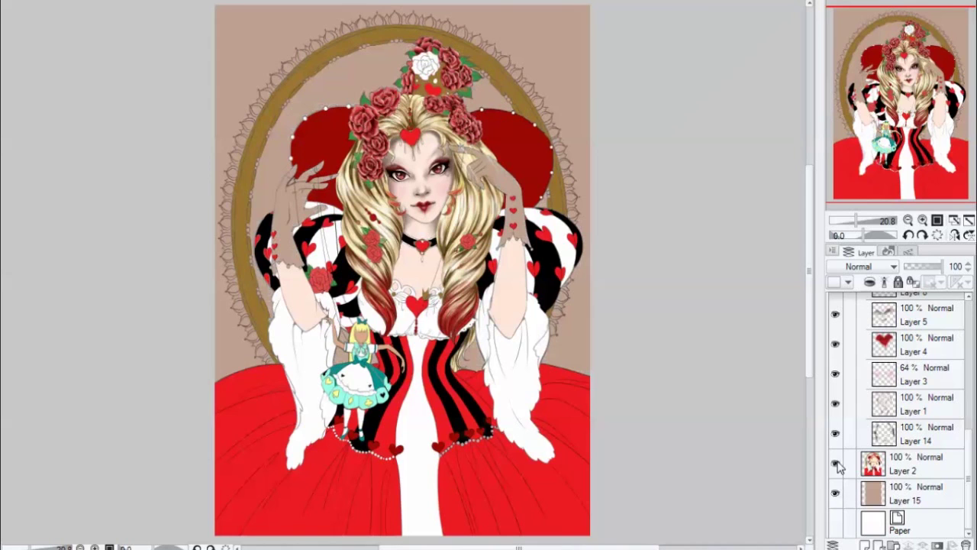
pyautogui.click(837, 466)
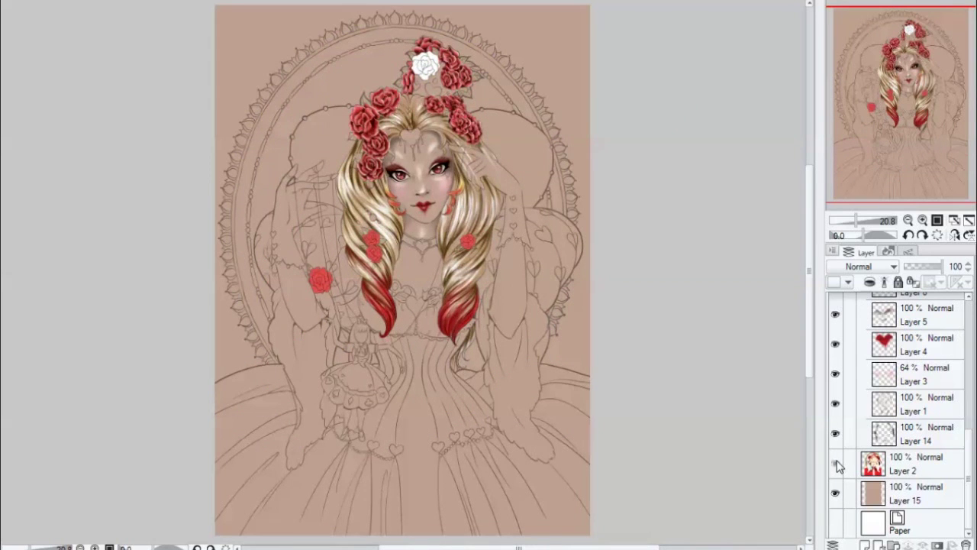
pyautogui.click(836, 463)
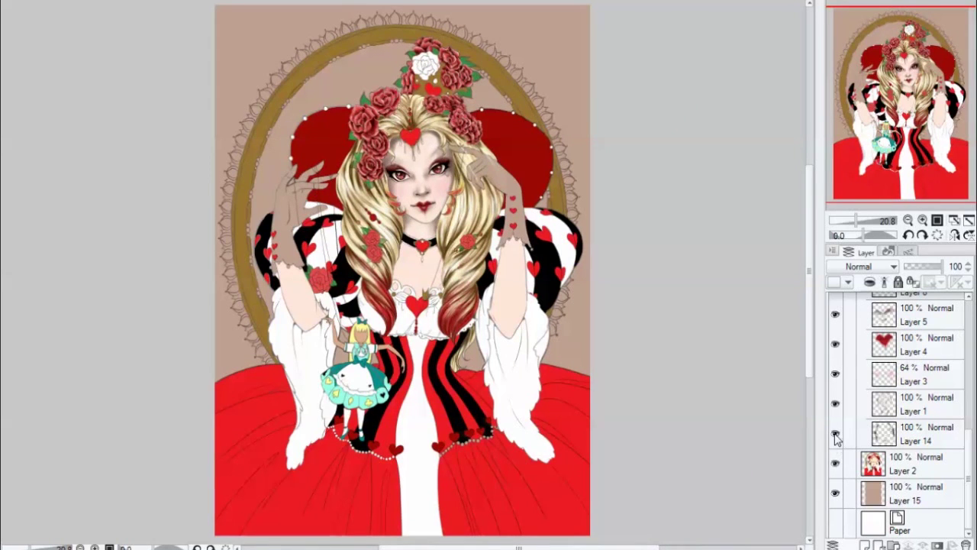
# Hide and restore Layer 14 twice to compare the face details.
pyautogui.click(837, 437)
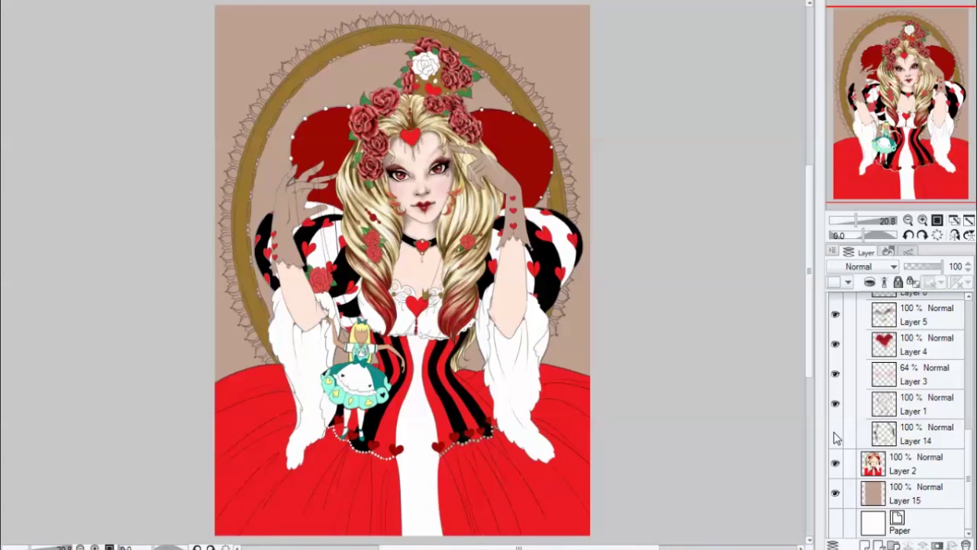
pyautogui.click(837, 434)
pyautogui.click(837, 434)
pyautogui.click(836, 435)
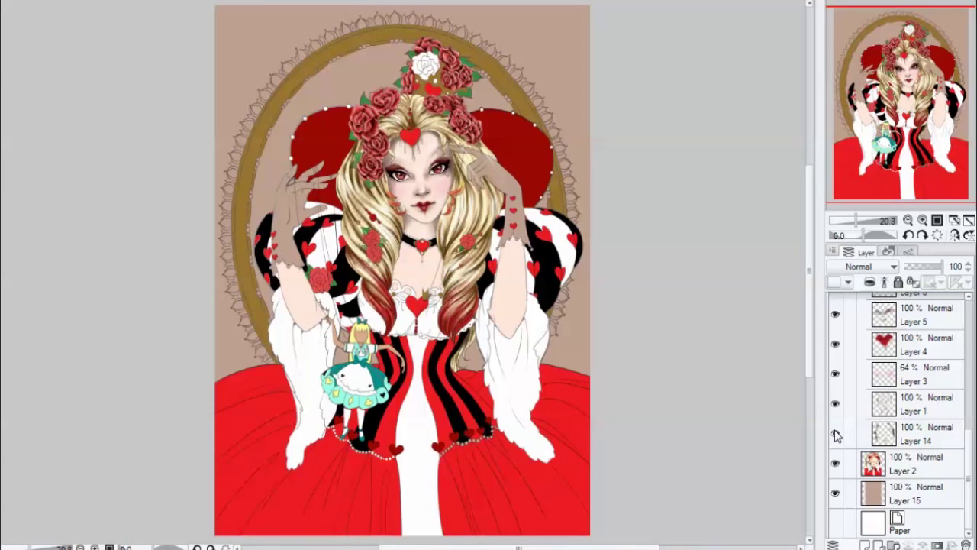
# Check Layer 4's red lips and Layer 5 by toggling them, leaving both visible.
pyautogui.click(835, 345)
pyautogui.click(836, 345)
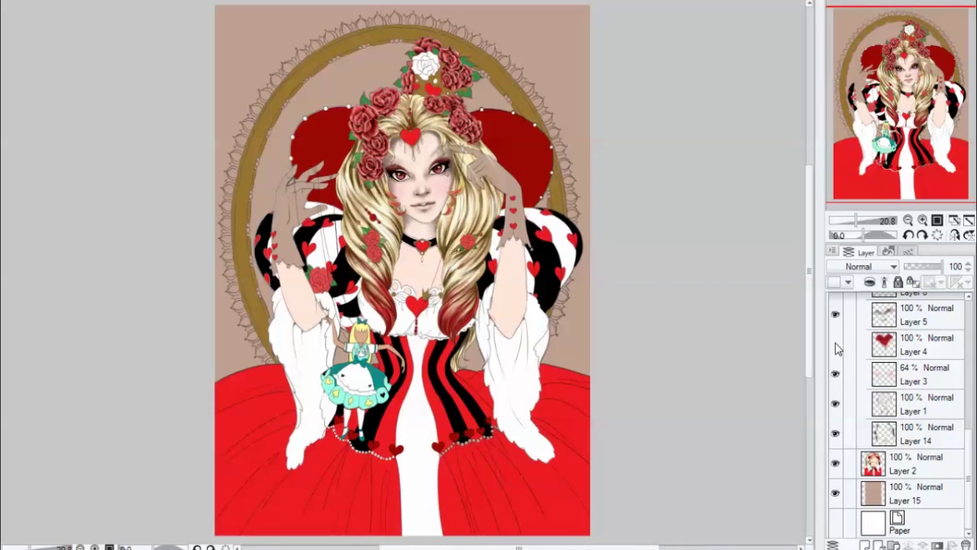
pyautogui.click(837, 348)
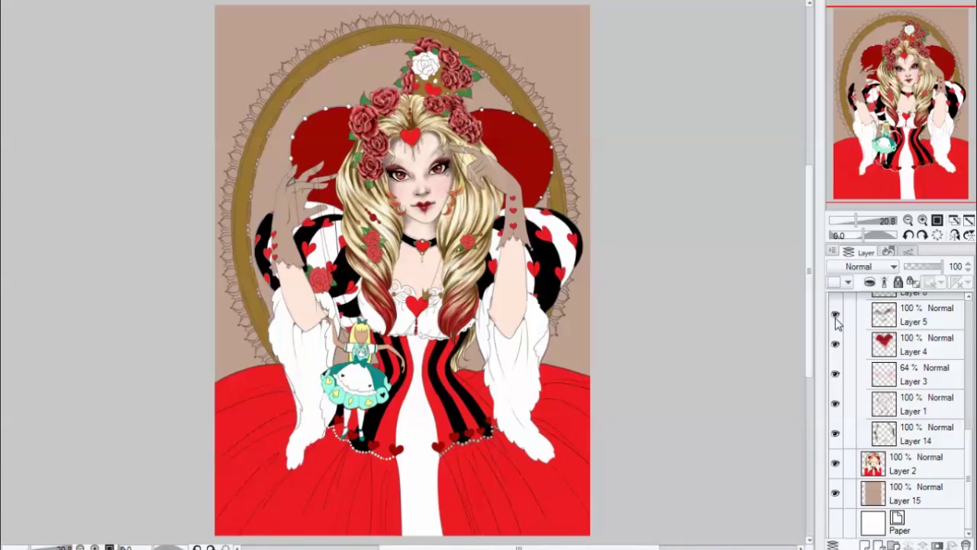
pyautogui.click(837, 319)
pyautogui.click(837, 319)
pyautogui.click(836, 318)
pyautogui.scroll(3, 968, 407)
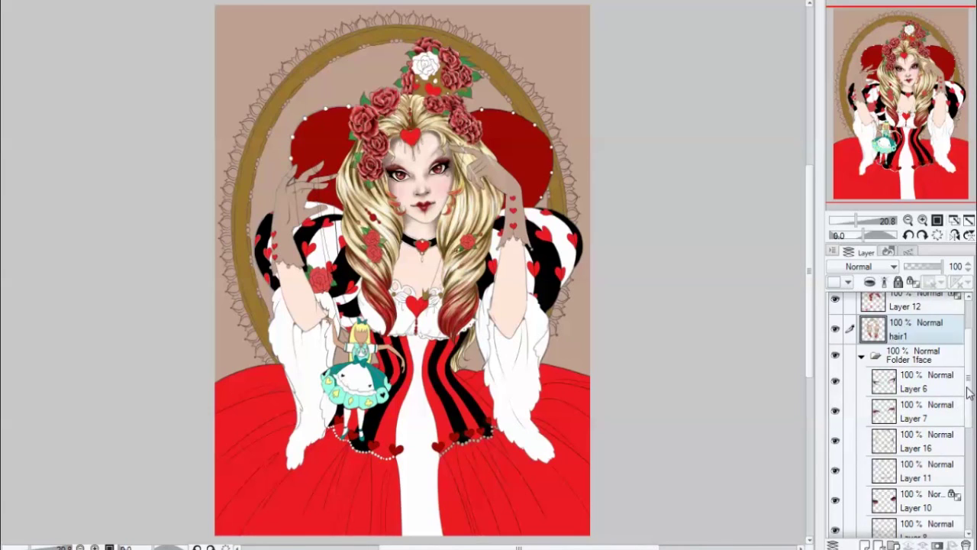
pyautogui.scroll(1, 967, 399)
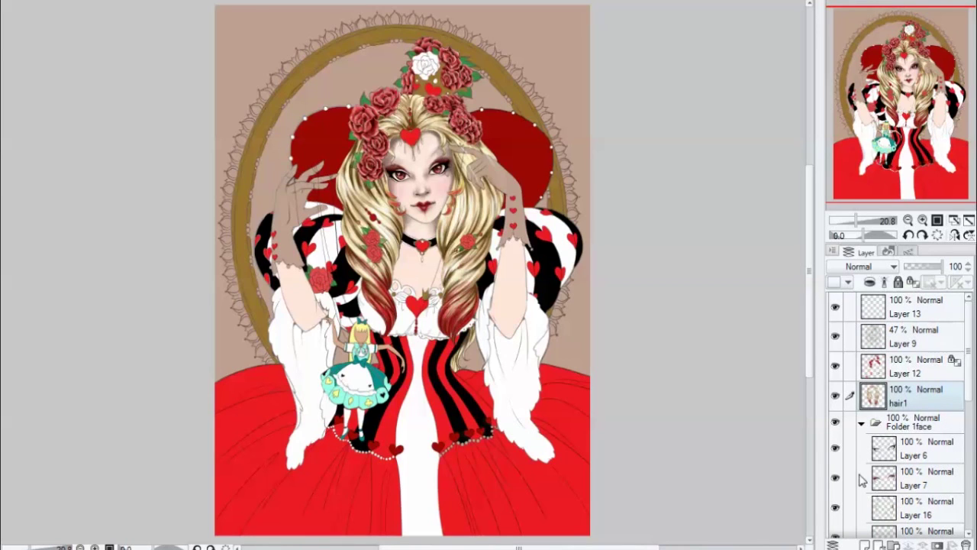
pyautogui.click(835, 450)
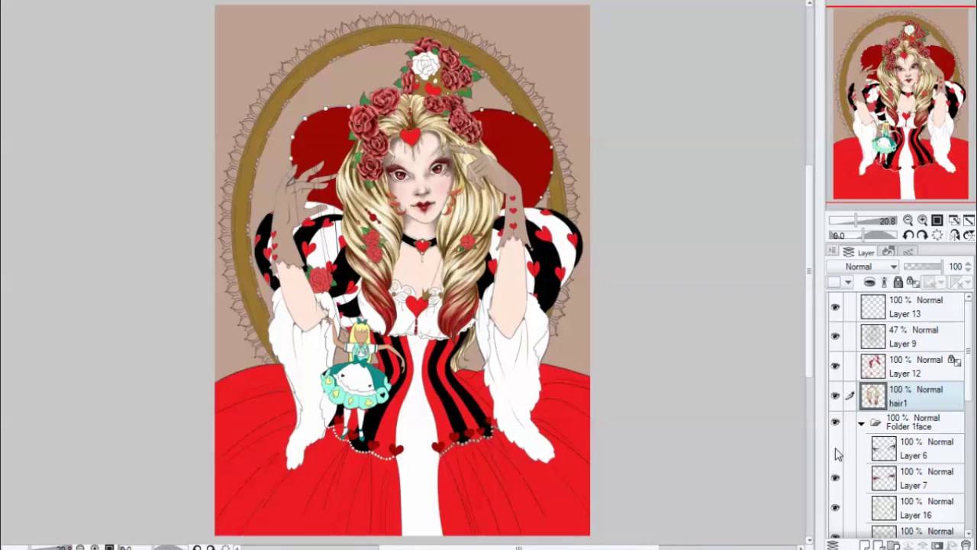
pyautogui.click(835, 451)
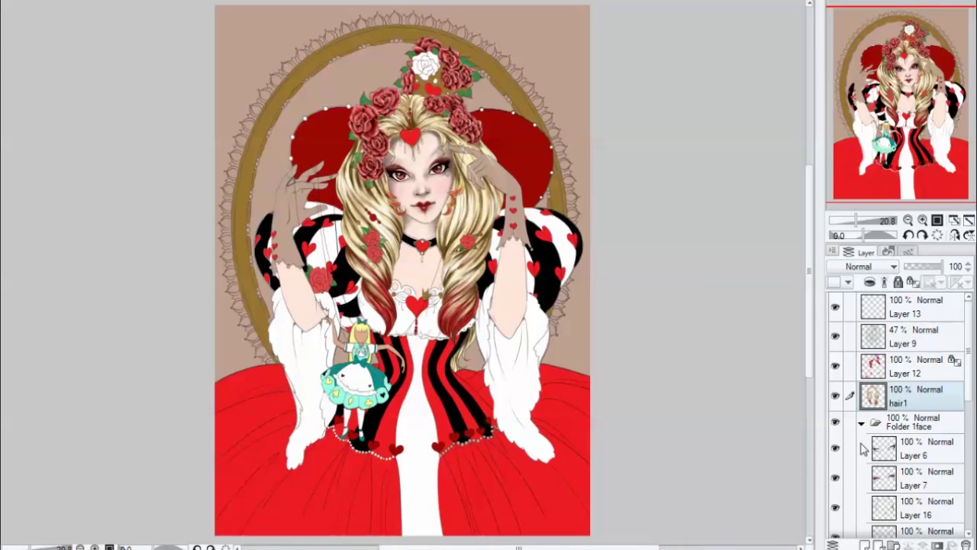
pyautogui.click(836, 367)
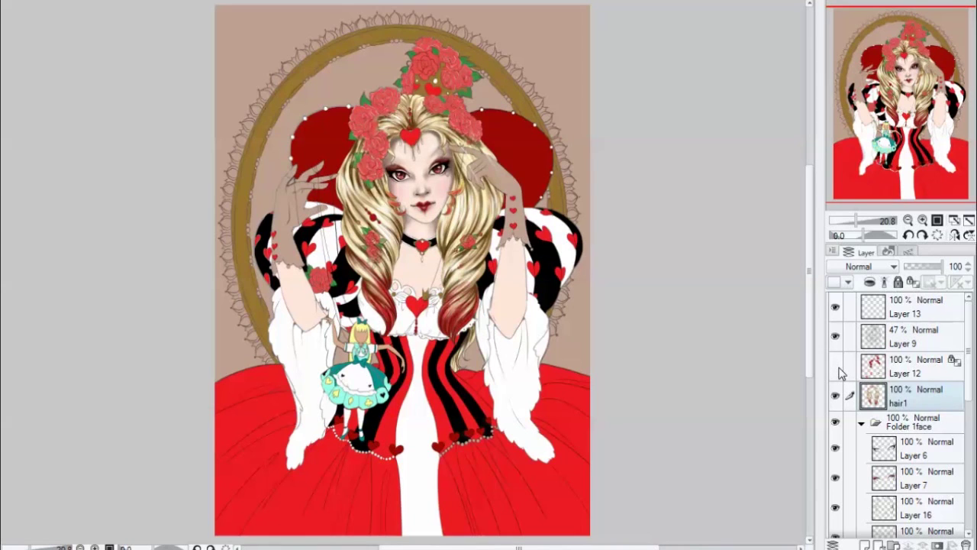
pyautogui.click(836, 368)
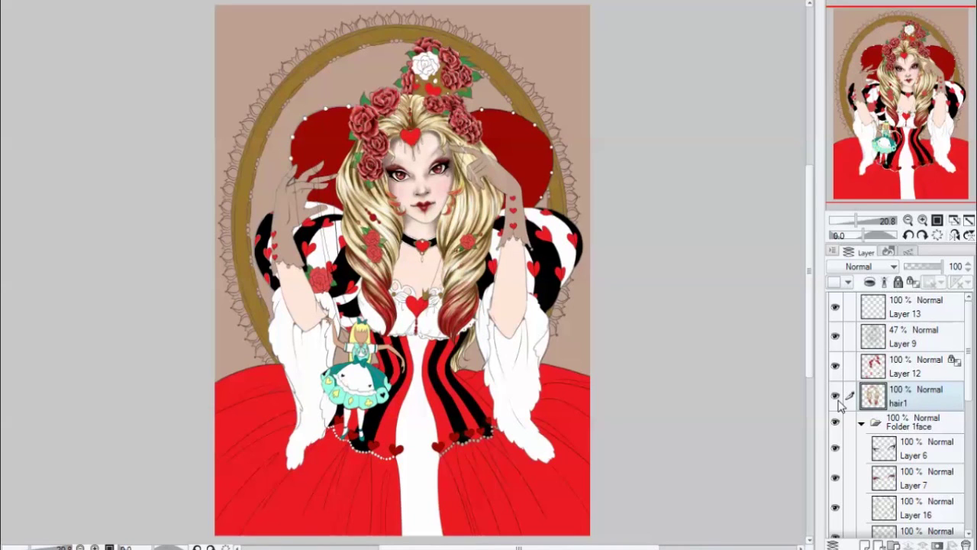
pyautogui.click(836, 397)
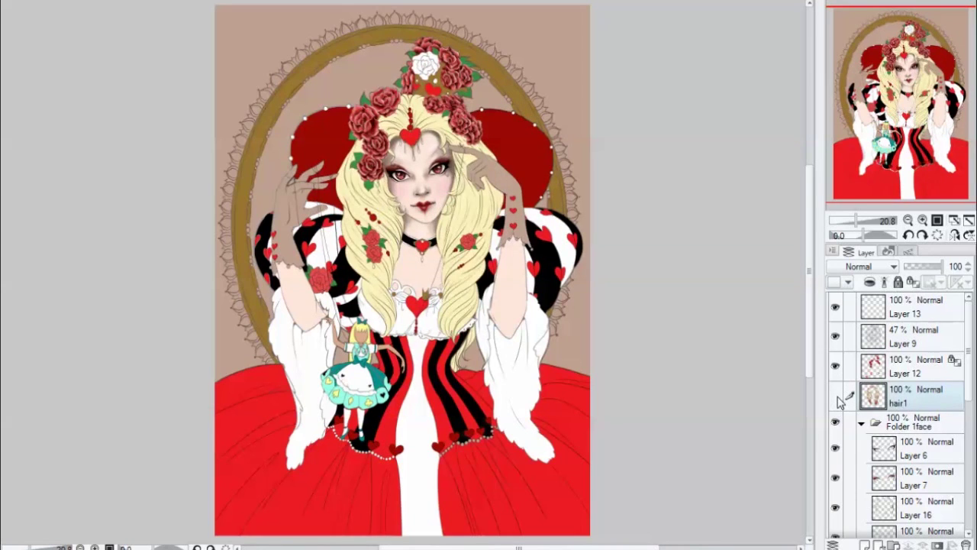
pyautogui.click(836, 397)
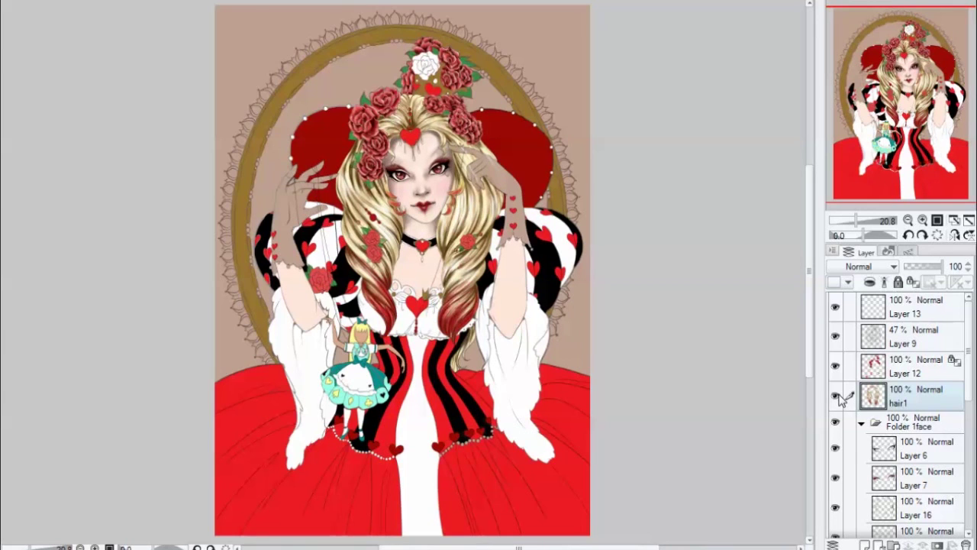